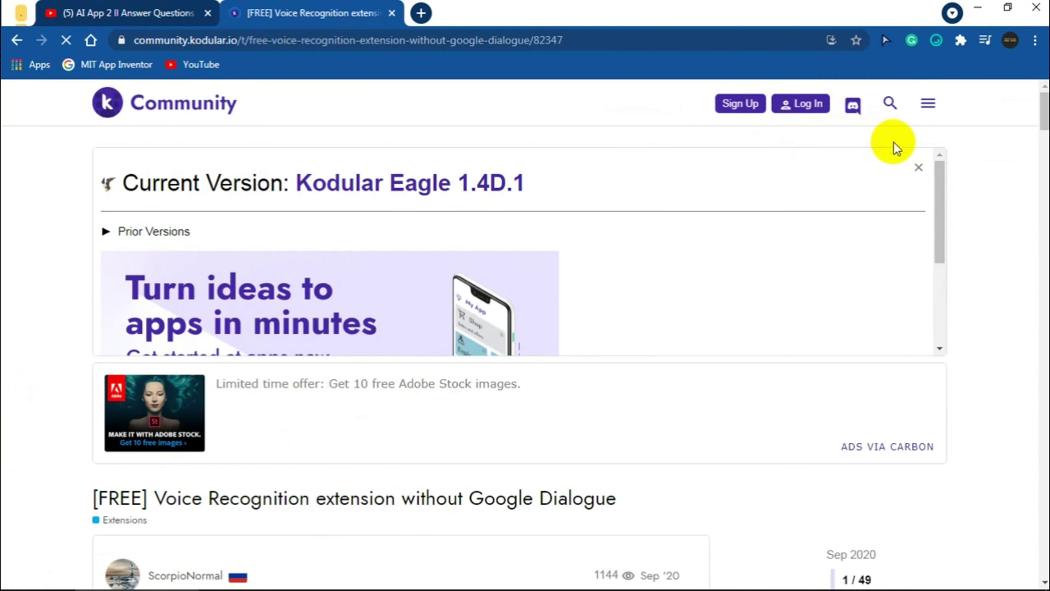
left_click_drag(1043, 107, 1038, 248)
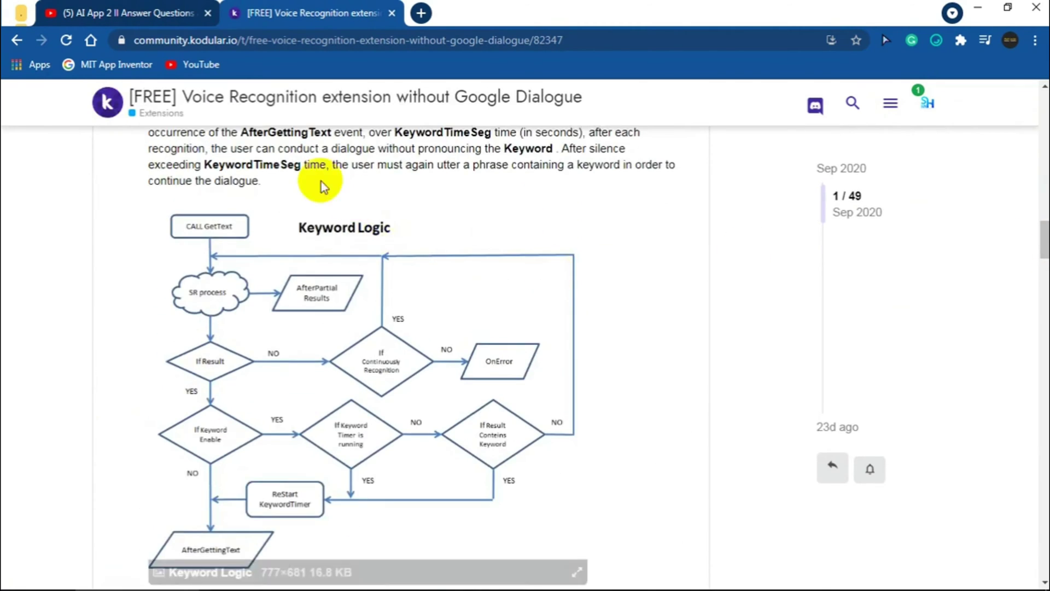
scroll(322, 182, "down", 3)
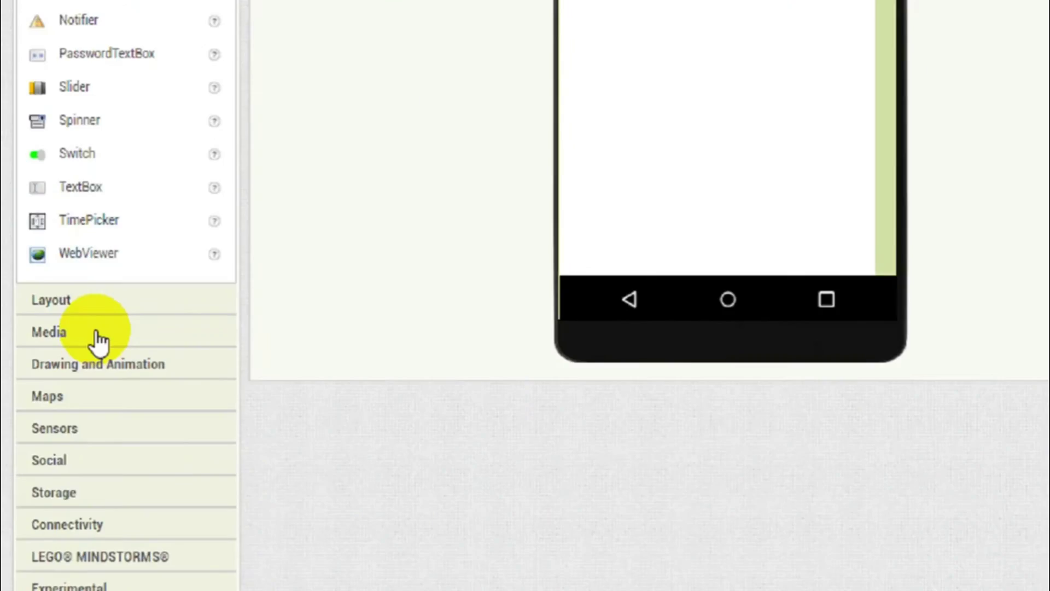
Step: Add a TextToSpeech component from the Media palette to Screen1 of the SAMPLE project
left_click(38, 347)
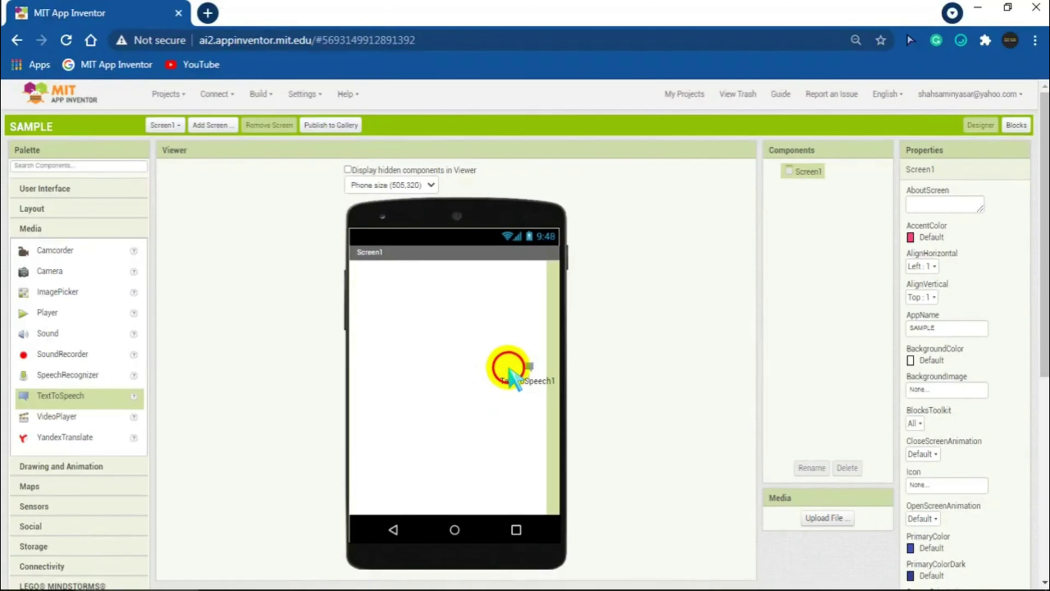
left_click_drag(236, 394, 503, 374)
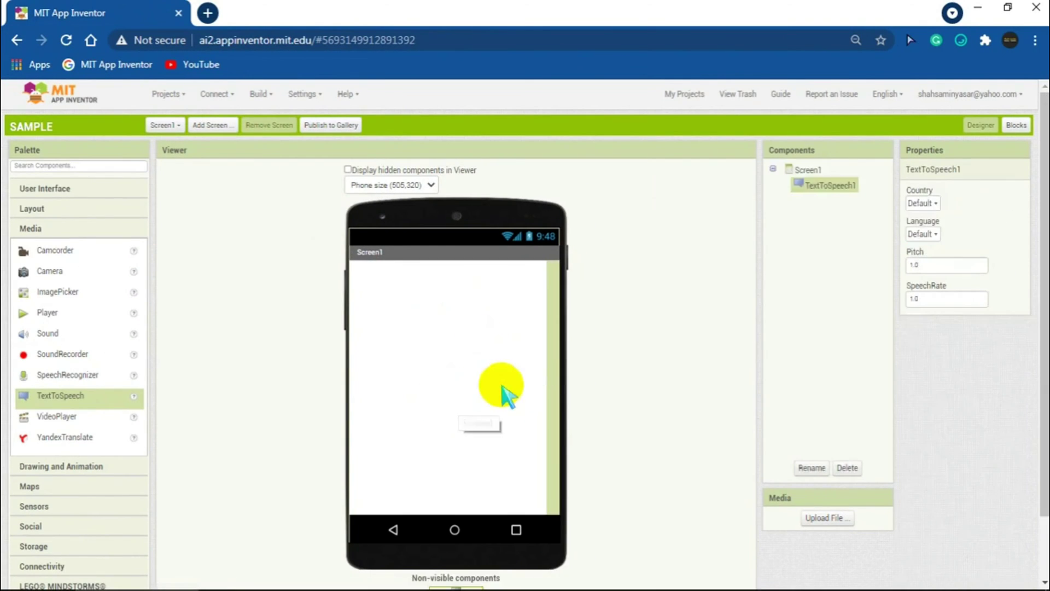